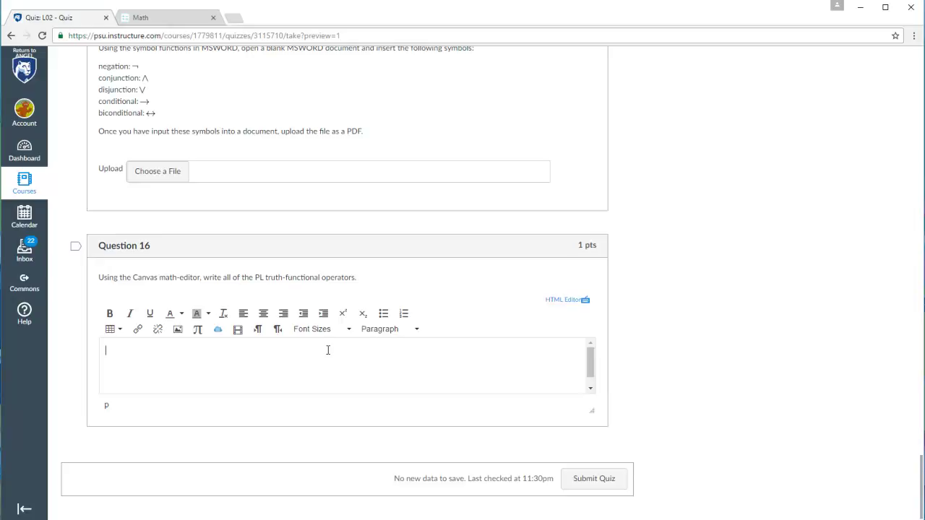
Start the Question 16 answer with the text "Here is some math:".
{"action": "left_click", "coordinate": [327, 350]}
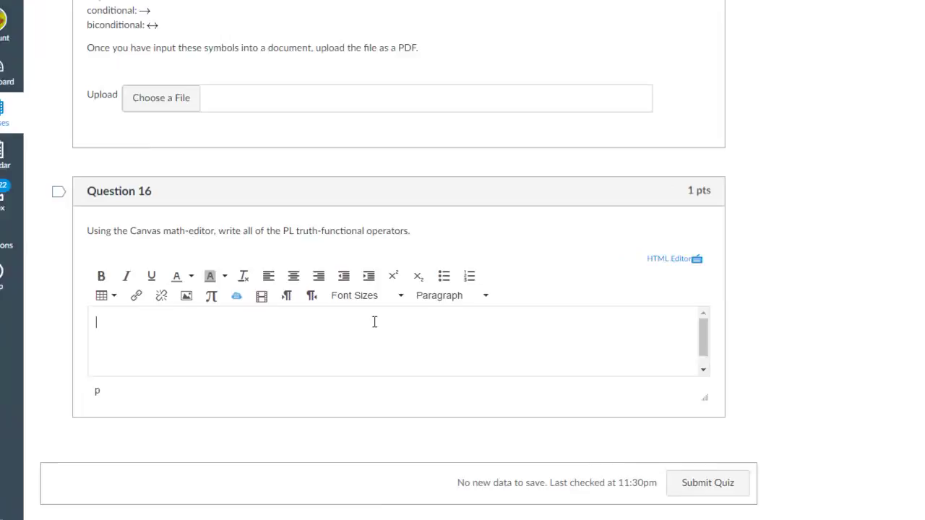
{"action": "type", "text": "Here is some math"}
{"action": "type", "text": ":"}
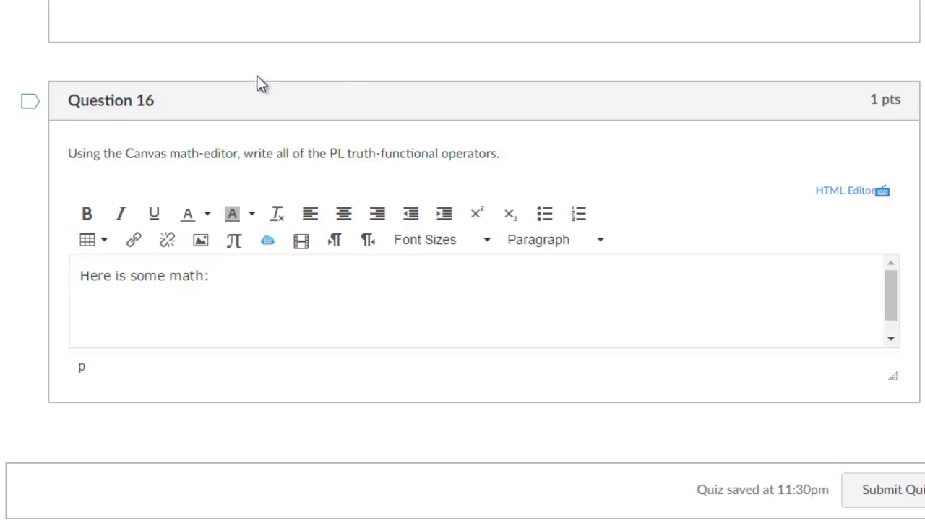
Start a new equation for the answer in the basic equation view and enter 2a=6a.
{"action": "left_click", "coordinate": [238, 247]}
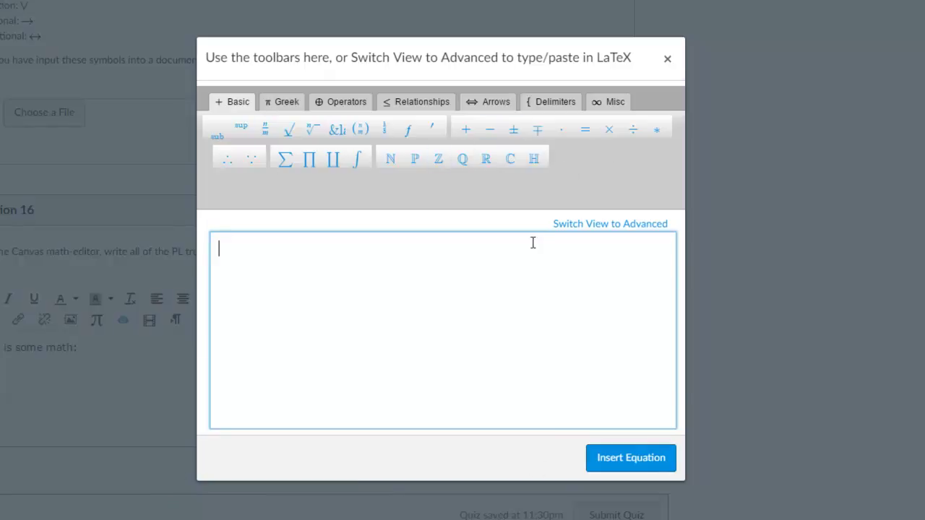
{"action": "left_click", "coordinate": [600, 228]}
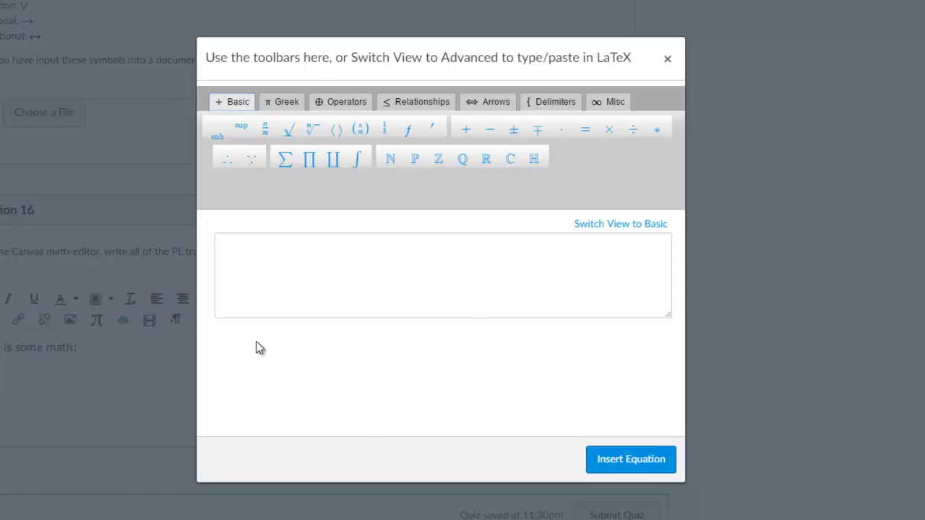
{"action": "left_click", "coordinate": [605, 225]}
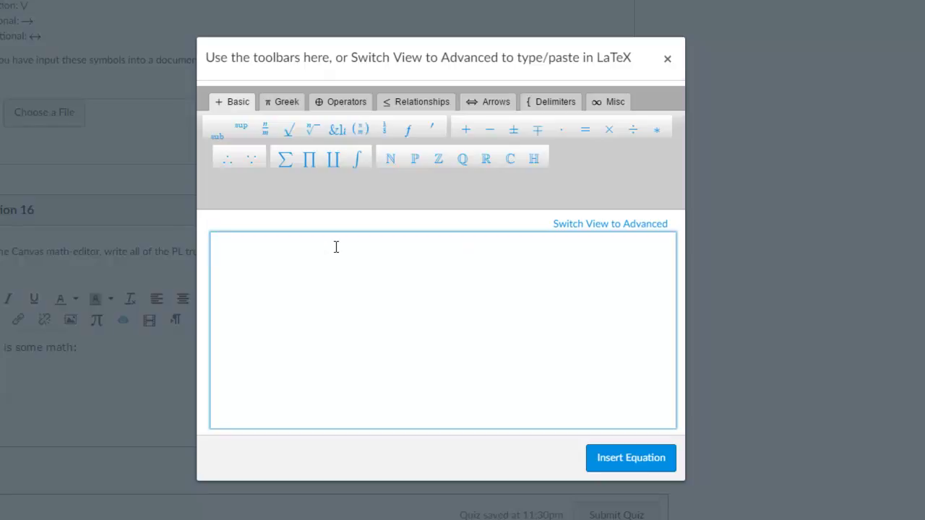
{"action": "type", "text": "2d"}
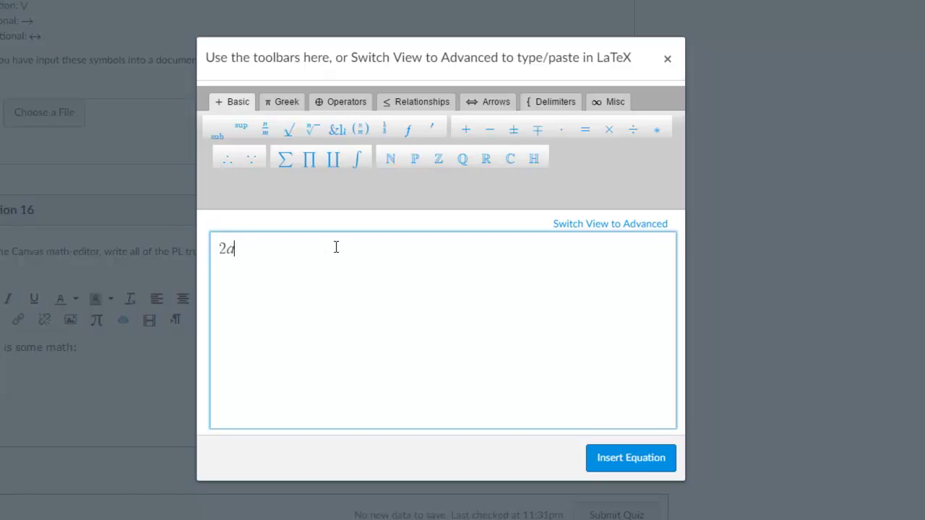
{"action": "type", "text": "=6a"}
Replace "=6a" in the equation with the element-of relationship symbol ∈.
{"action": "left_click", "coordinate": [414, 104]}
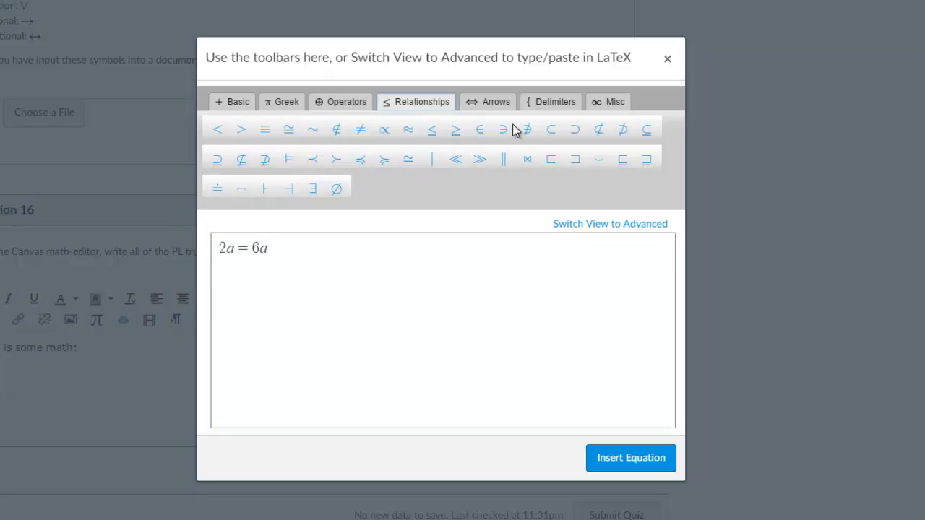
{"action": "left_click_drag", "start_coordinate": [287, 248], "coordinate": [242, 250]}
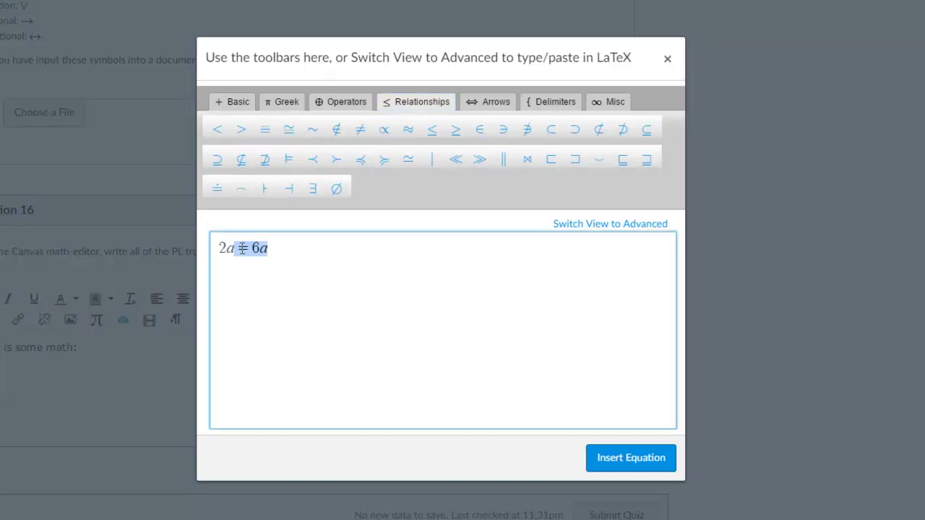
{"action": "key", "text": "BackSpace"}
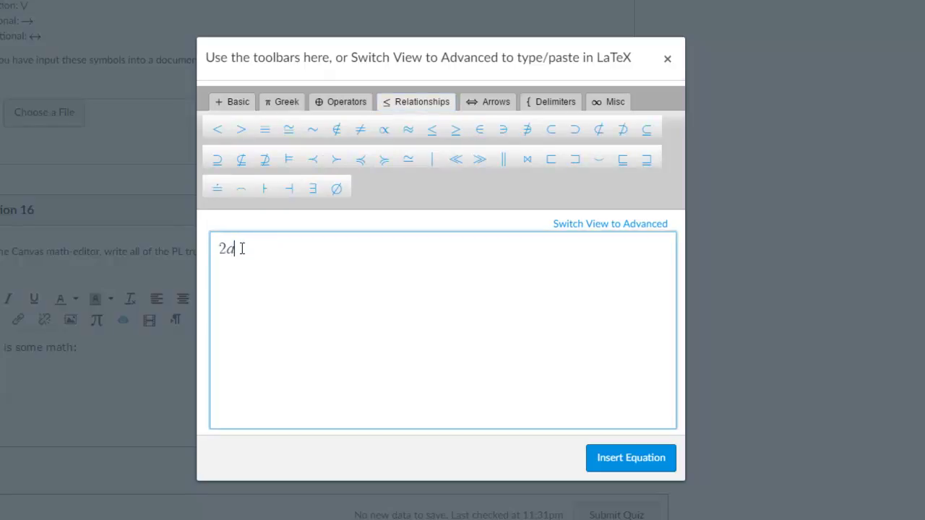
{"action": "left_click", "coordinate": [481, 131]}
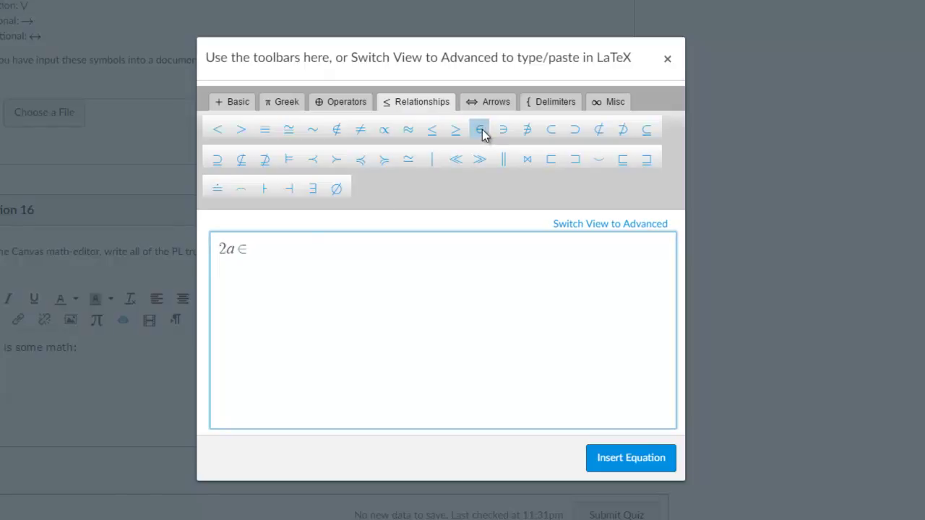
Add the Greek letter ϕ after the ∈ symbol in the equation.
{"action": "left_click", "coordinate": [245, 97]}
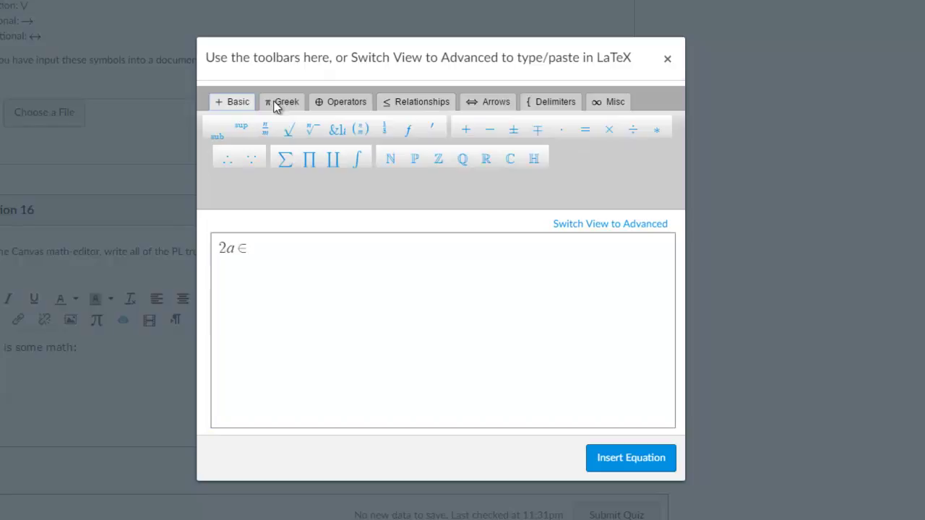
{"action": "left_click", "coordinate": [276, 109]}
{"action": "left_click", "coordinate": [217, 159]}
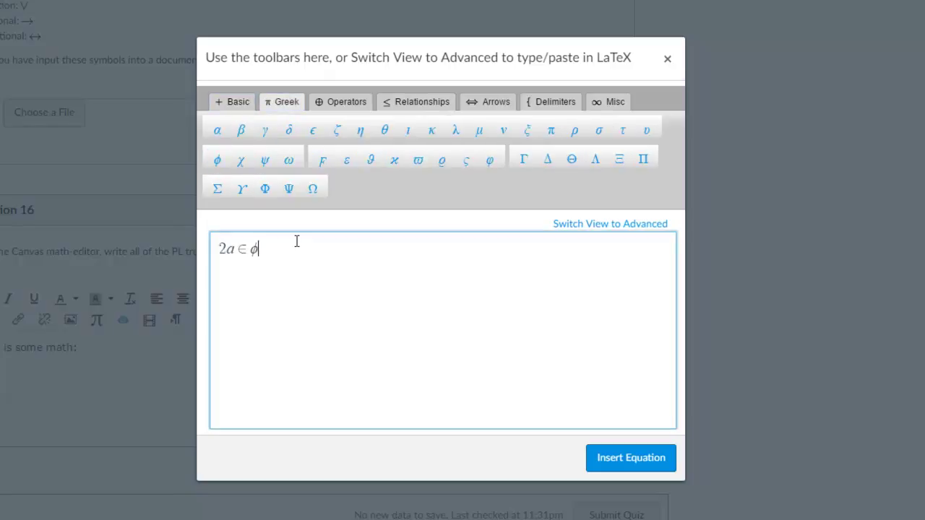
Give the ϕ at the end of the equation a superscript 2.
{"action": "left_click", "coordinate": [237, 101]}
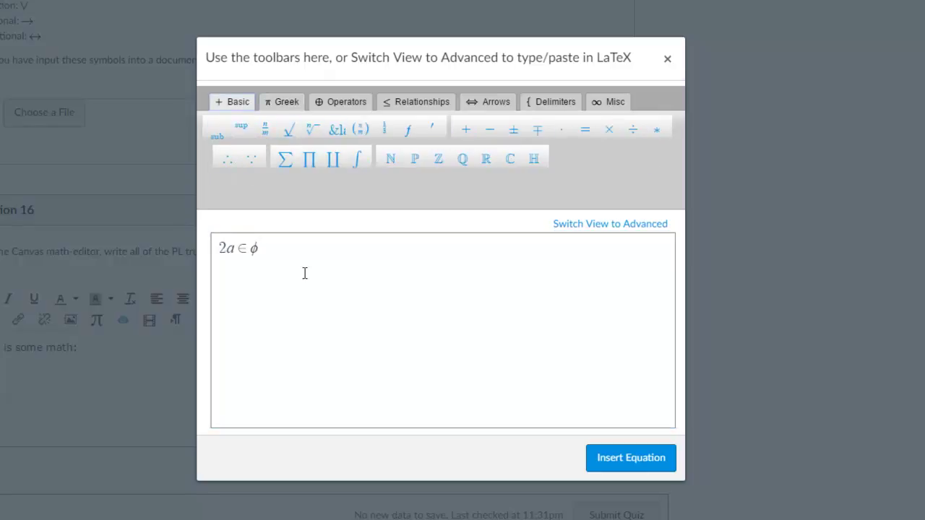
{"action": "left_click", "coordinate": [270, 250]}
{"action": "left_click", "coordinate": [250, 130]}
{"action": "type", "text": "2"}
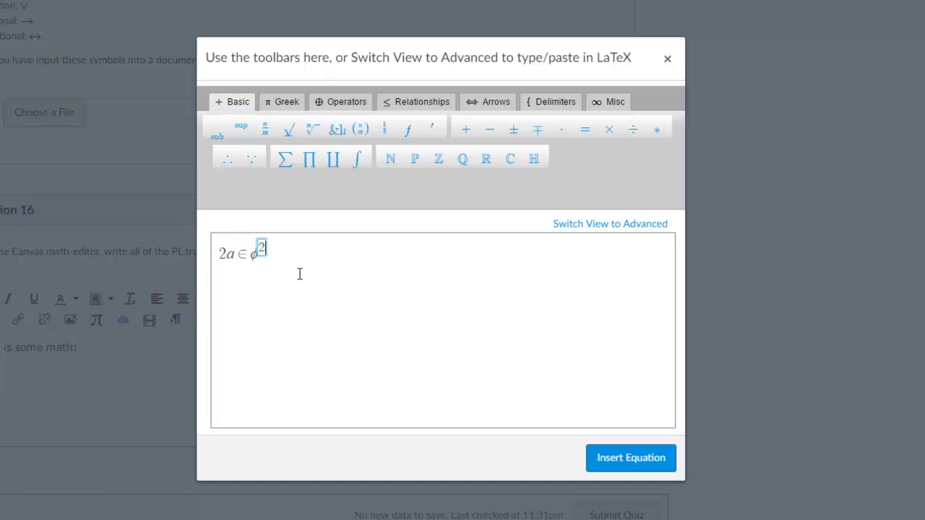
{"action": "left_click", "coordinate": [299, 274]}
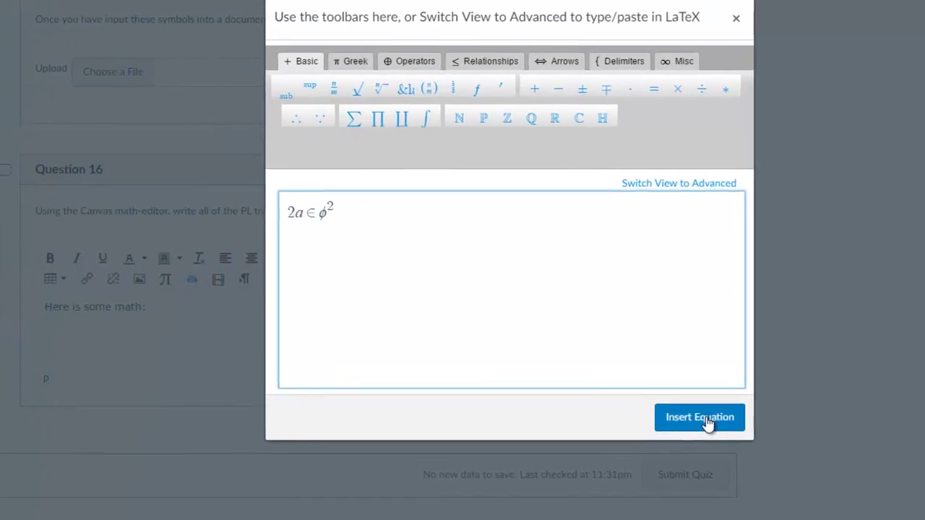
Insert the equation into the answer and follow it with the text ". Here is some more math:".
{"action": "left_click", "coordinate": [702, 420]}
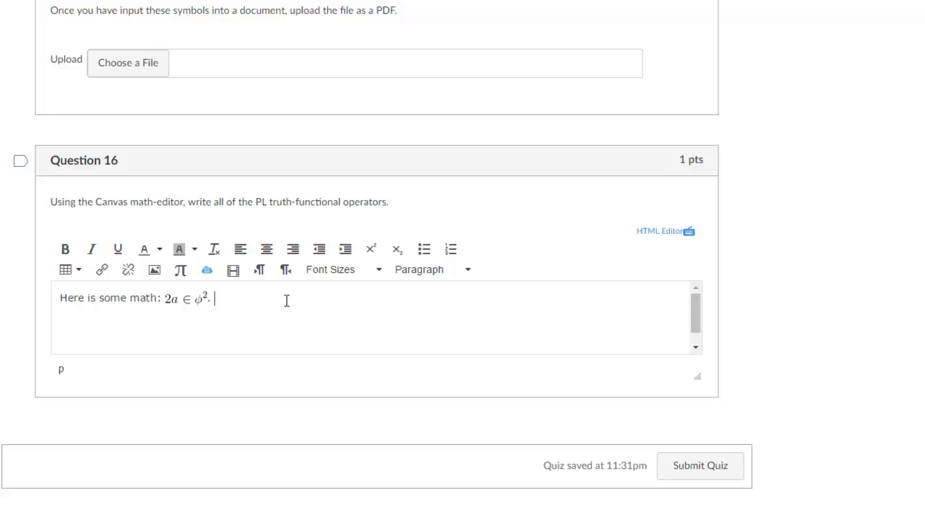
{"action": "type", "text": "Here is some more ma"}
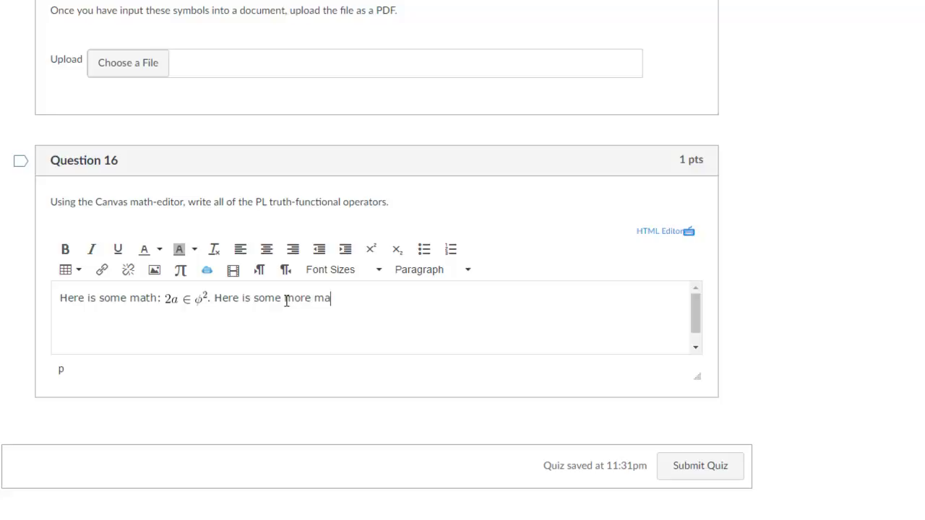
{"action": "type", "text": "th:"}
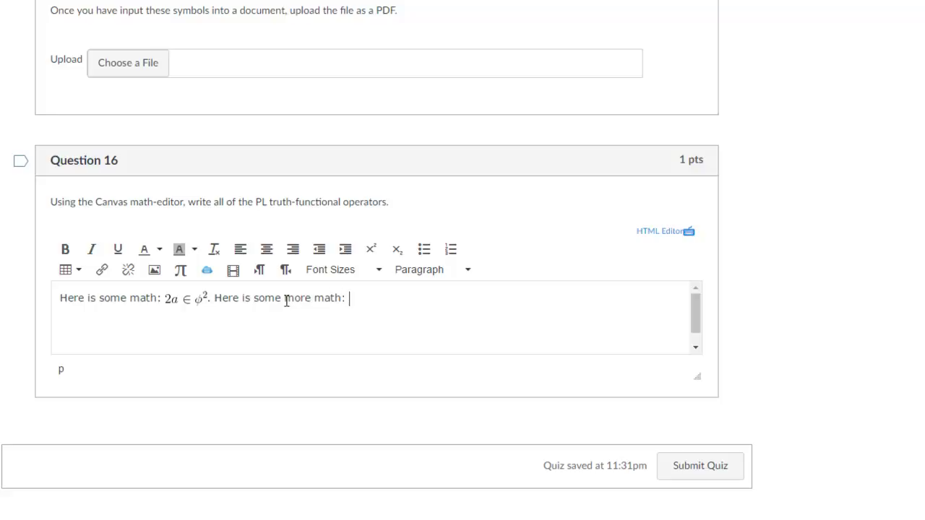
Write the LaTeX equation "(\exists x)Px\rightarrow (\forall y)Qy" in the advanced equation view and insert it into the answer.
{"action": "left_click", "coordinate": [182, 273]}
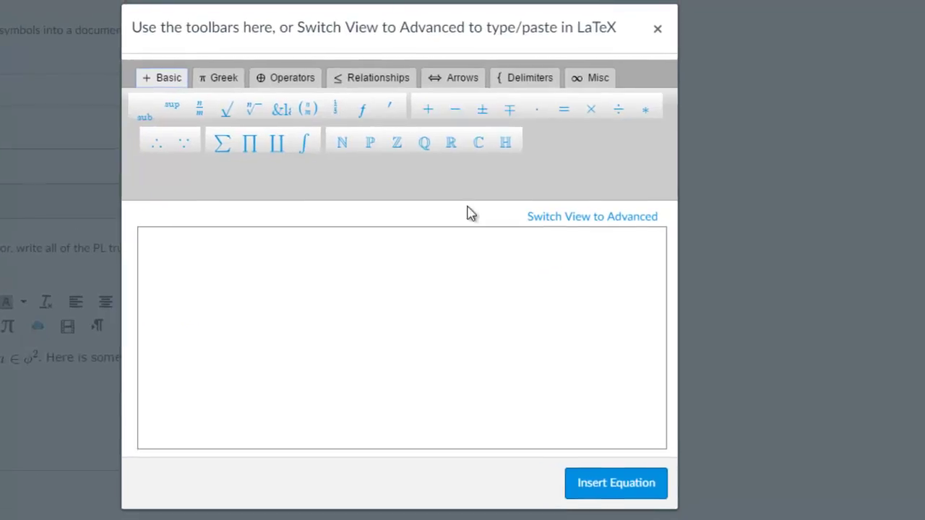
{"action": "left_click", "coordinate": [548, 221]}
{"action": "left_click", "coordinate": [489, 257]}
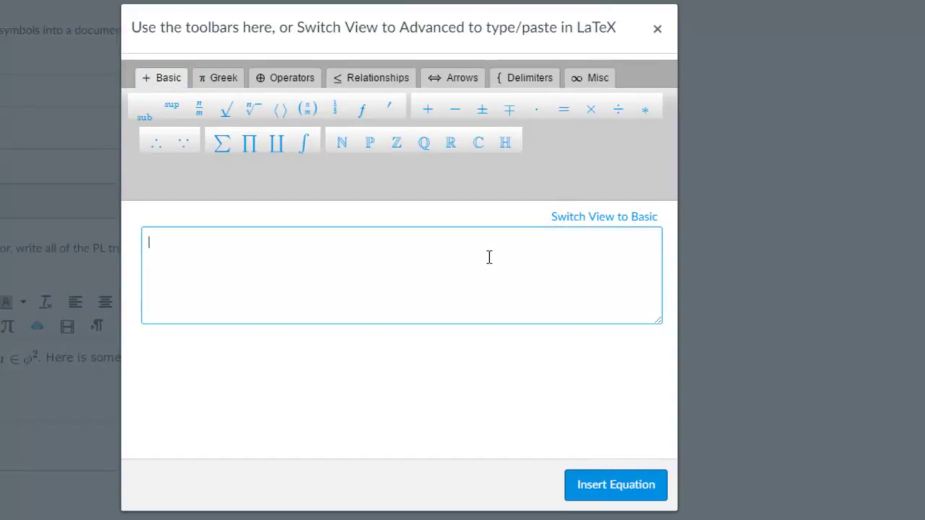
{"action": "type", "text": "(\\exists x)"}
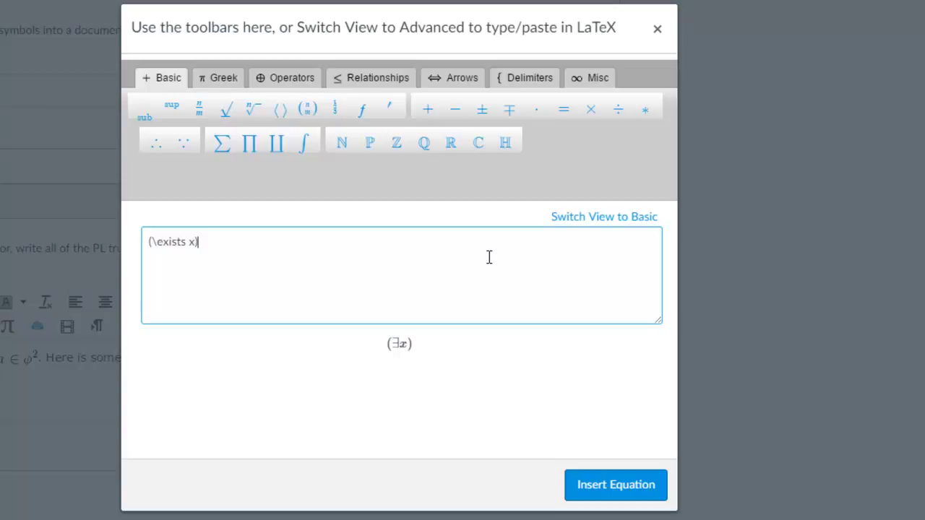
{"action": "type", "text": "Px\rightarrow "}
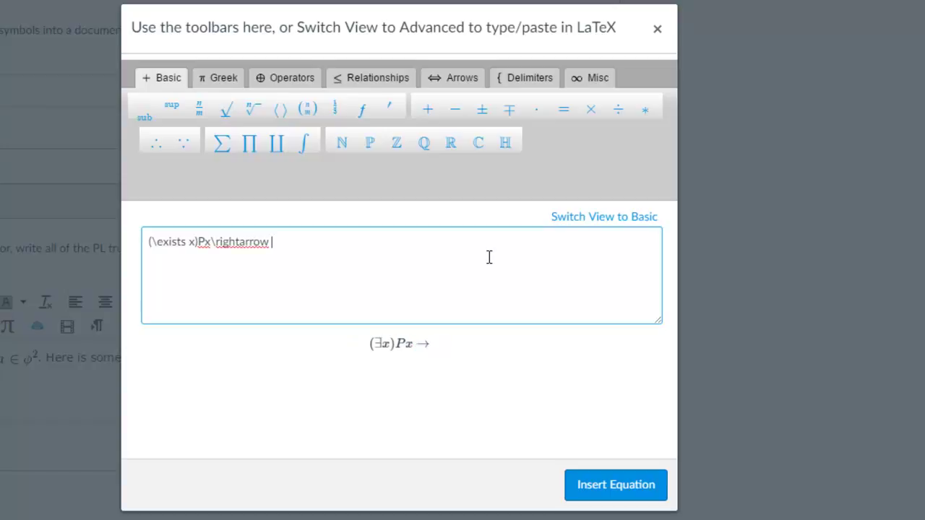
{"action": "type", "text": "(\forall y)Qy"}
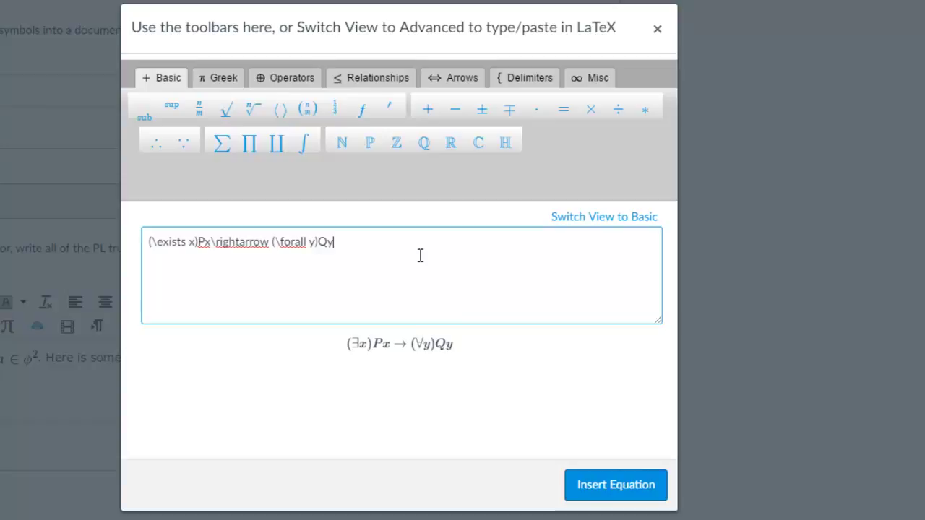
{"action": "left_click_drag", "start_coordinate": [419, 256], "coordinate": [147, 238]}
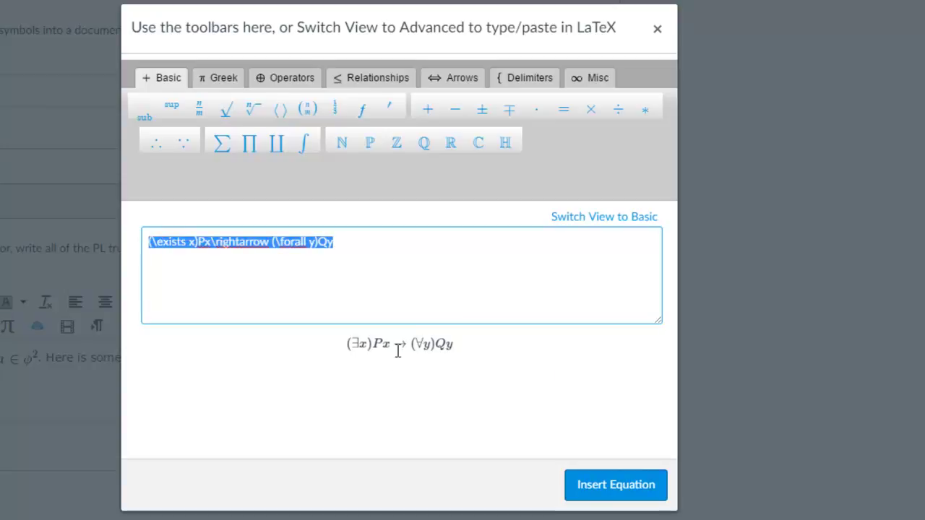
{"action": "left_click", "coordinate": [626, 495]}
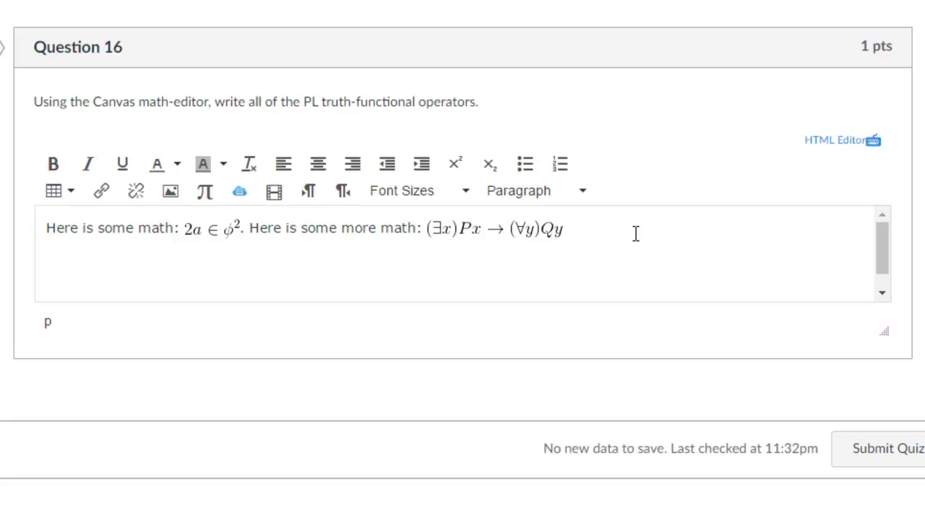
Add the text ". Here is some more math!" after the second equation in the answer.
{"action": "type", "text": ". here"}
{"action": "key", "text": "BackSpace"}
{"action": "key", "text": "BackSpace"}
{"action": "key", "text": "BackSpace"}
{"action": "key", "text": "BackSpace"}
{"action": "key", "text": "BackSpace"}
{"action": "type", "text": "Here is some more math"}
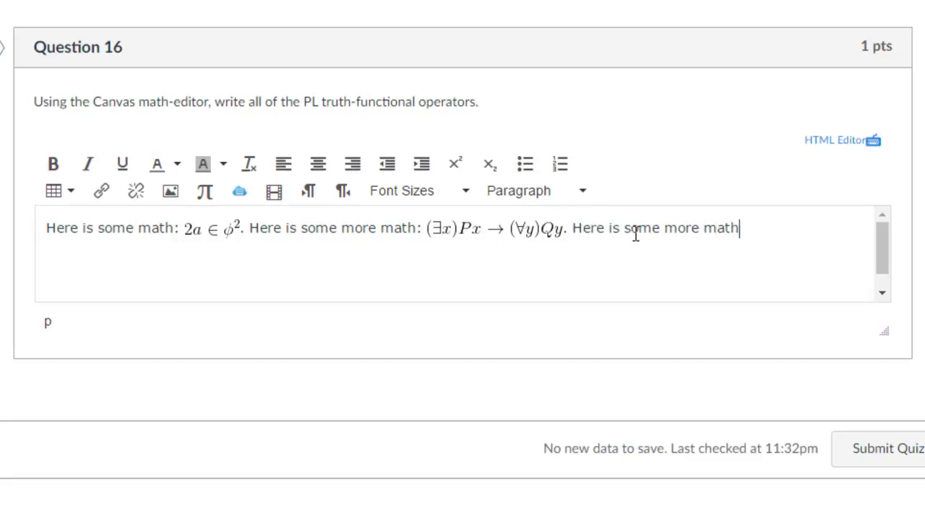
{"action": "type", "text": "!"}
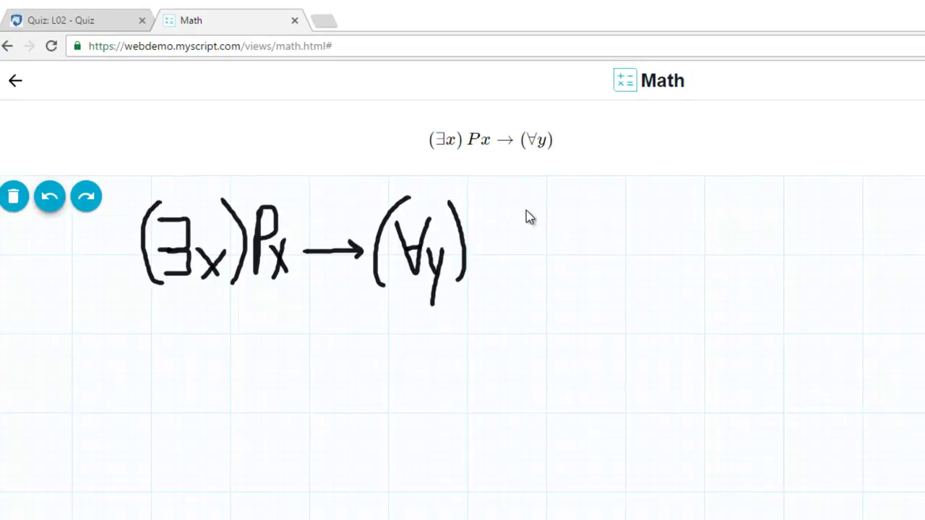
On the MyScript Math page, complete the handwritten formula by drawing "Qy" after (∀y).
{"action": "mouse_move", "coordinate": [527, 208]}
{"action": "left_mouse_down"}
{"action": "mouse_move", "coordinate": [489, 209]}
{"action": "mouse_move", "coordinate": [479, 248]}
{"action": "mouse_move", "coordinate": [501, 282]}
{"action": "mouse_move", "coordinate": [551, 252]}
{"action": "mouse_move", "coordinate": [522, 208]}
{"action": "left_mouse_up"}
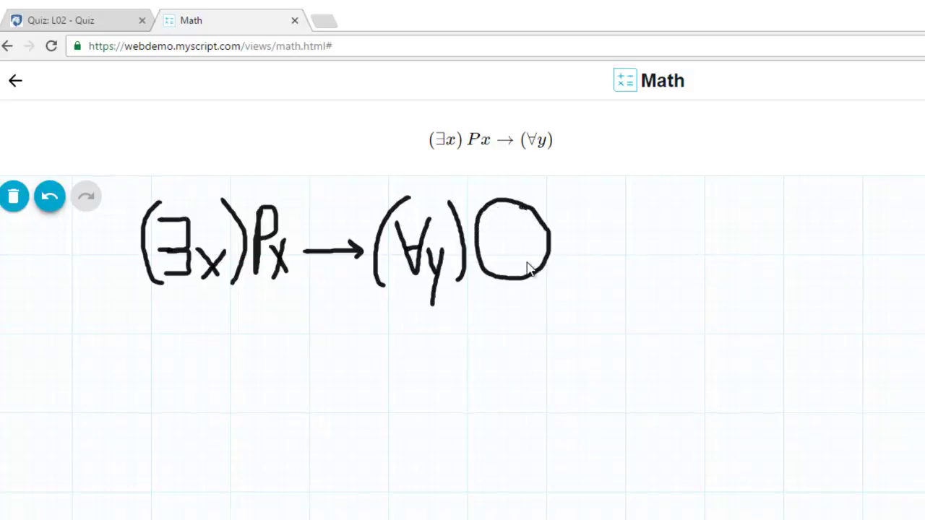
{"action": "mouse_move", "coordinate": [518, 247]}
{"action": "left_mouse_down"}
{"action": "mouse_move", "coordinate": [560, 278]}
{"action": "mouse_move", "coordinate": [586, 273]}
{"action": "left_mouse_up"}
{"action": "left_click_drag", "start_coordinate": [597, 241], "coordinate": [584, 312]}
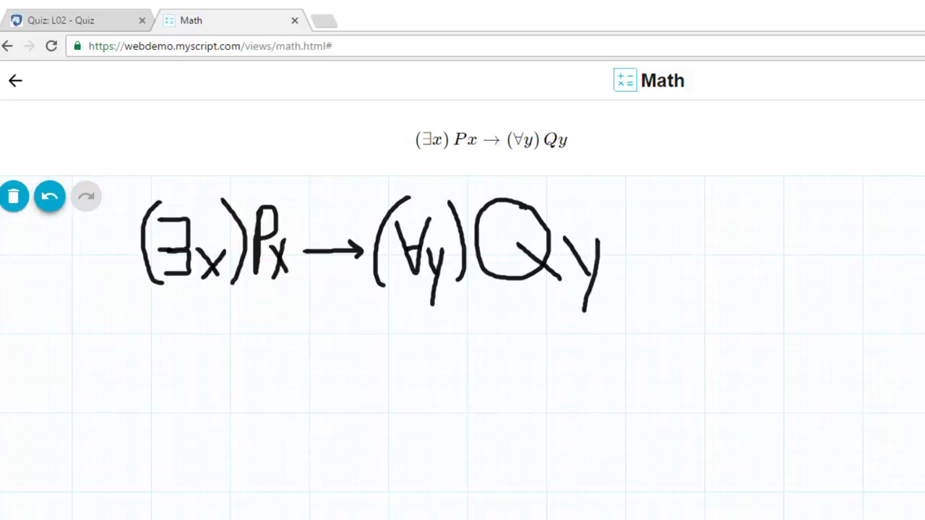
Copy the handwritten formula's LaTeX code from MyScript, paste it into a new Canvas equation, and insert it at the end of the Question 16 answer.
{"action": "left_click_drag", "start_coordinate": [693, 119], "coordinate": [881, 144]}
{"action": "key", "text": "ctrl+c"}
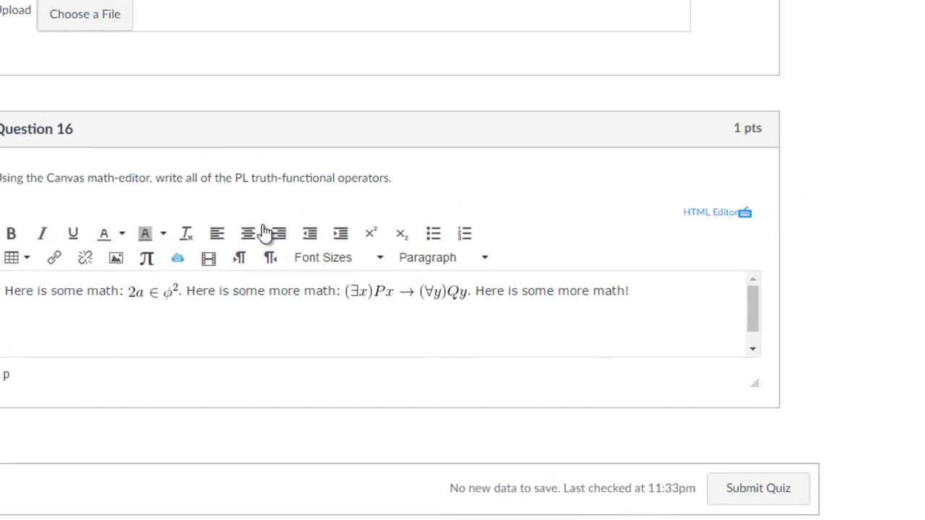
{"action": "left_click", "coordinate": [147, 257]}
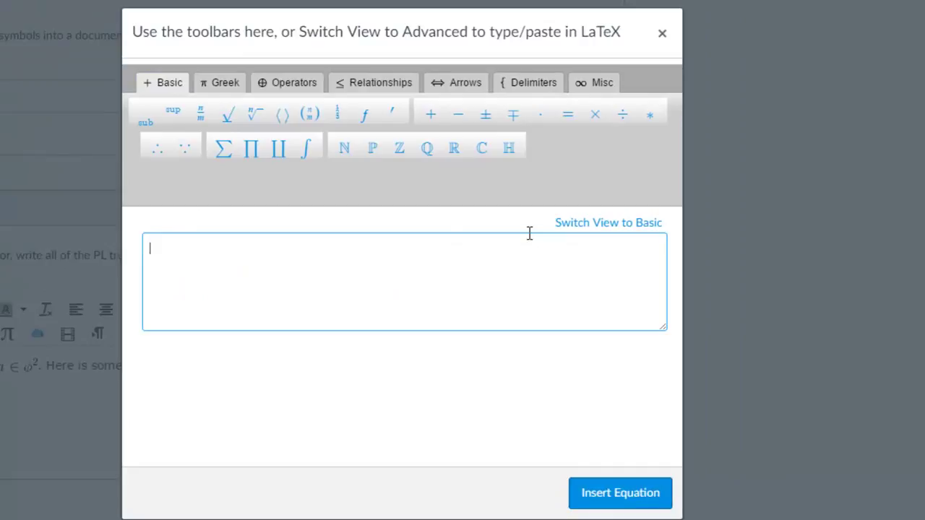
{"action": "key", "text": "ctrl+v"}
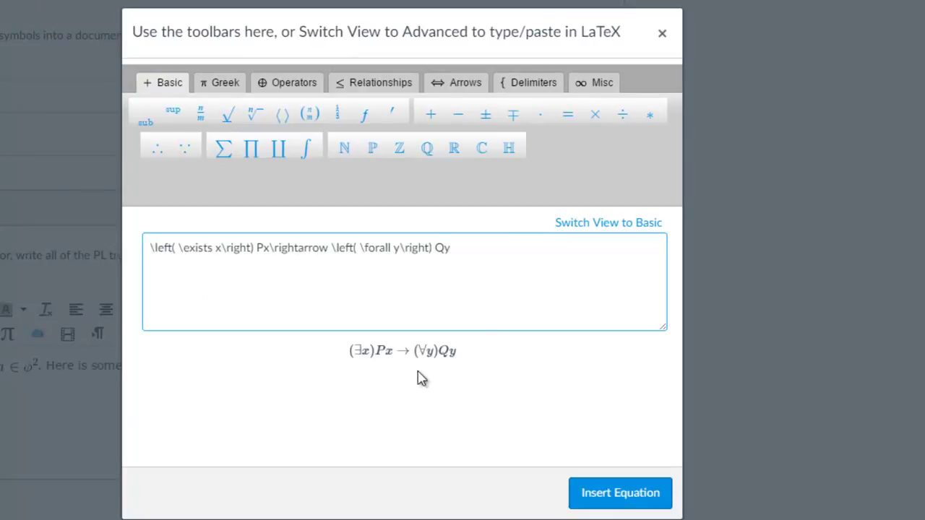
{"action": "left_click", "coordinate": [612, 497]}
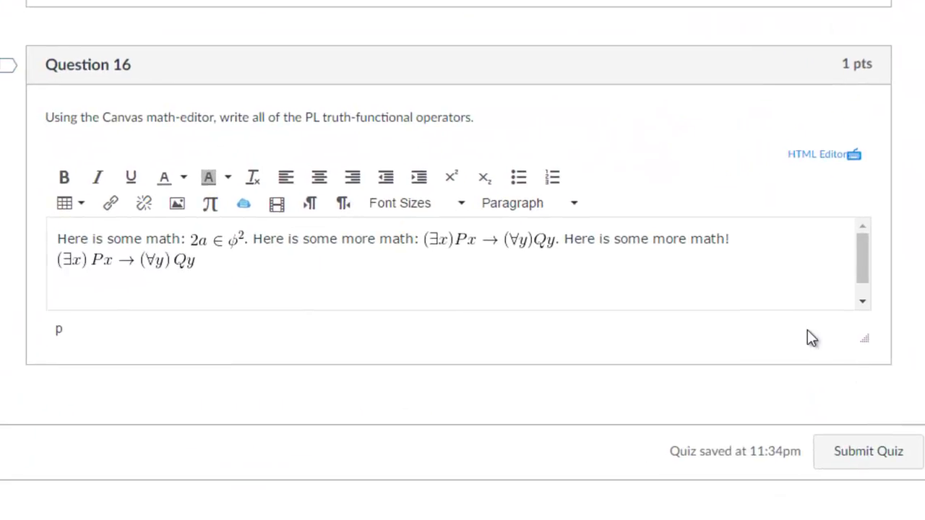